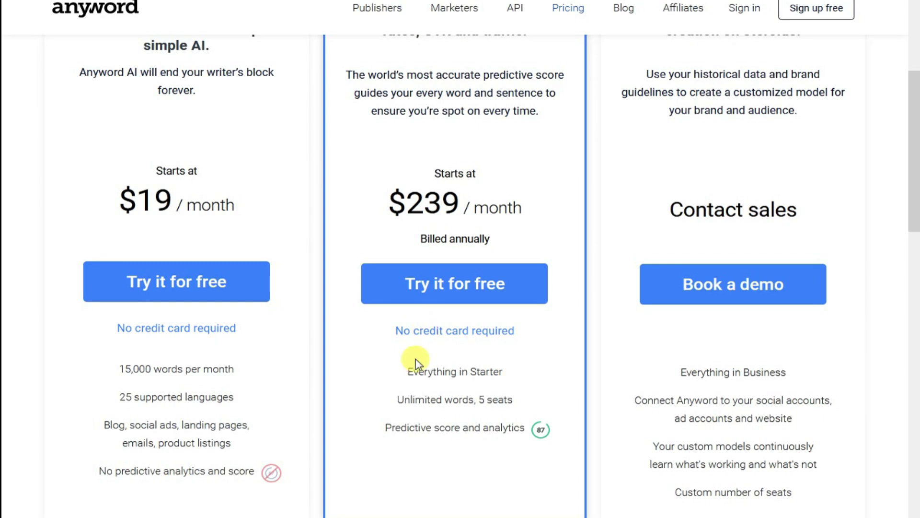
Start the Business plan's free trial and open the new-account sign-up form at its email and password fields.
left_click(418, 293)
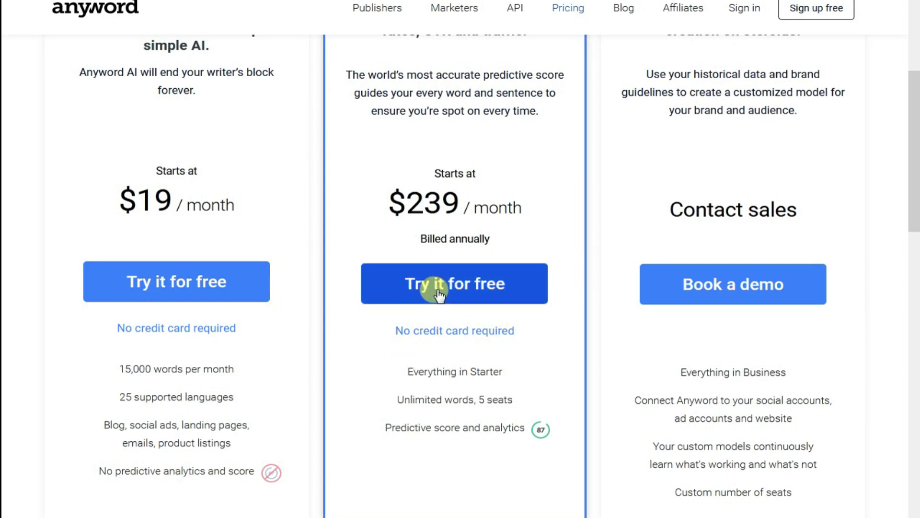
left_click(491, 292)
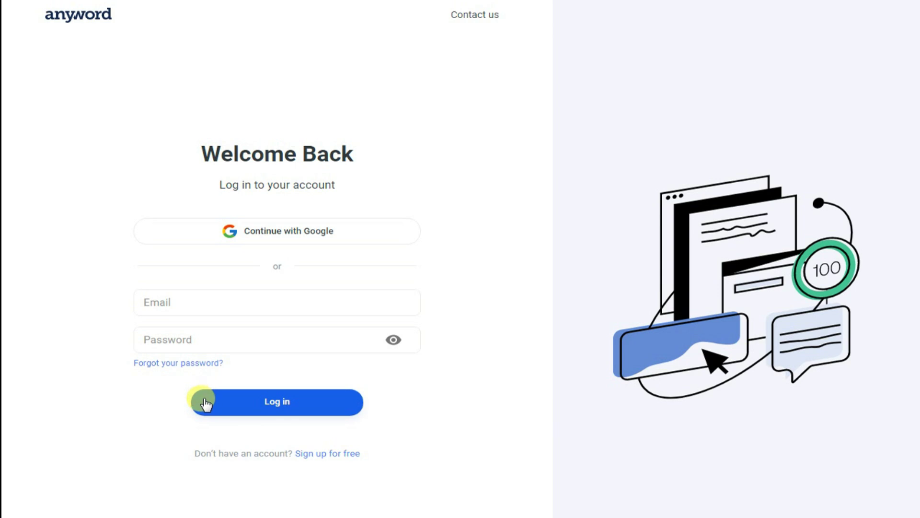
left_click(320, 454)
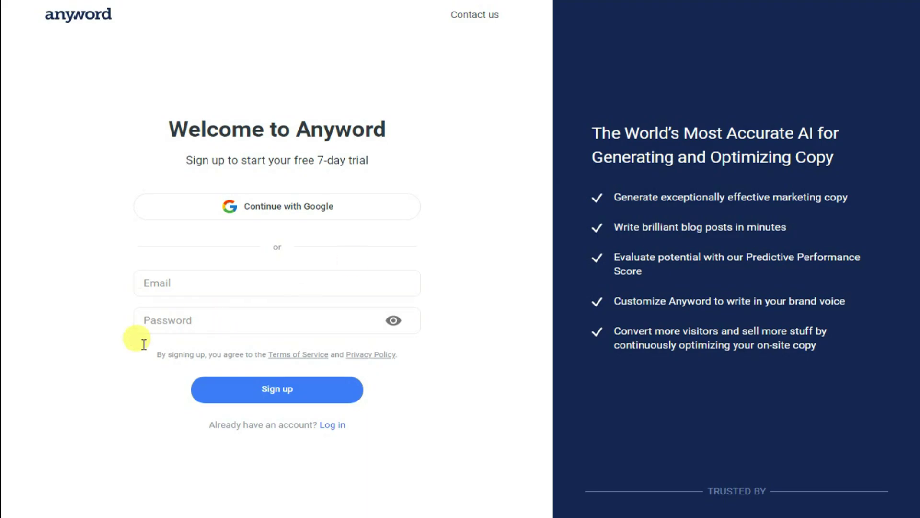
left_click(185, 285)
left_click(197, 314)
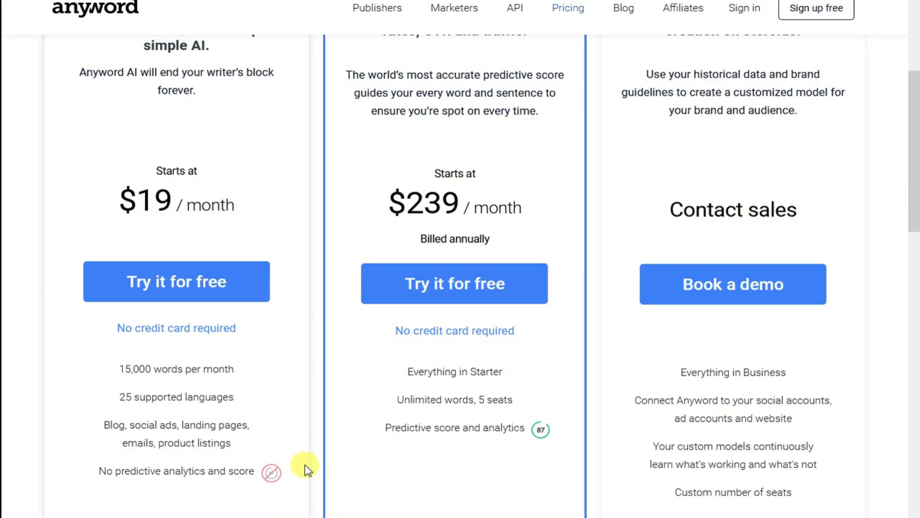
Compare the prices and features of the Starter, Business and Enterprise plans.
scroll(303, 460, "up", 2)
scroll(266, 391, "up", 3)
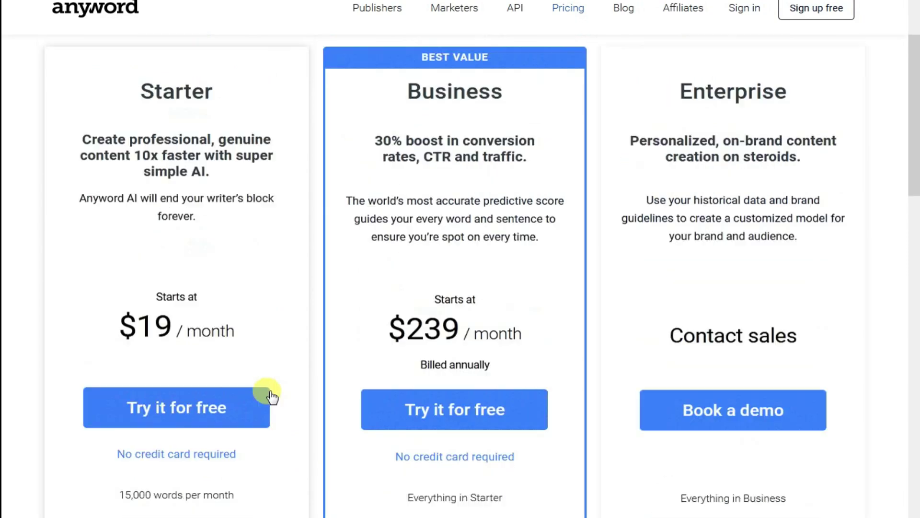
scroll(270, 390, "down", 5)
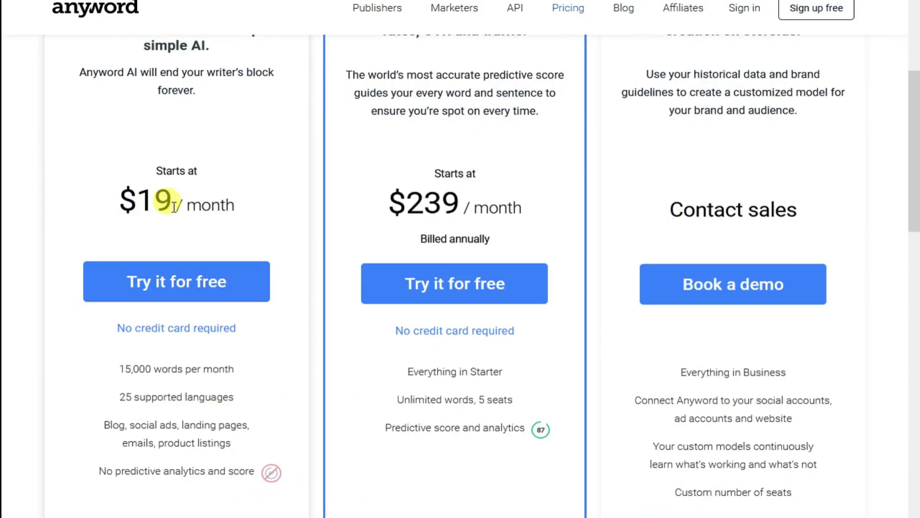
scroll(173, 206, "up", 3)
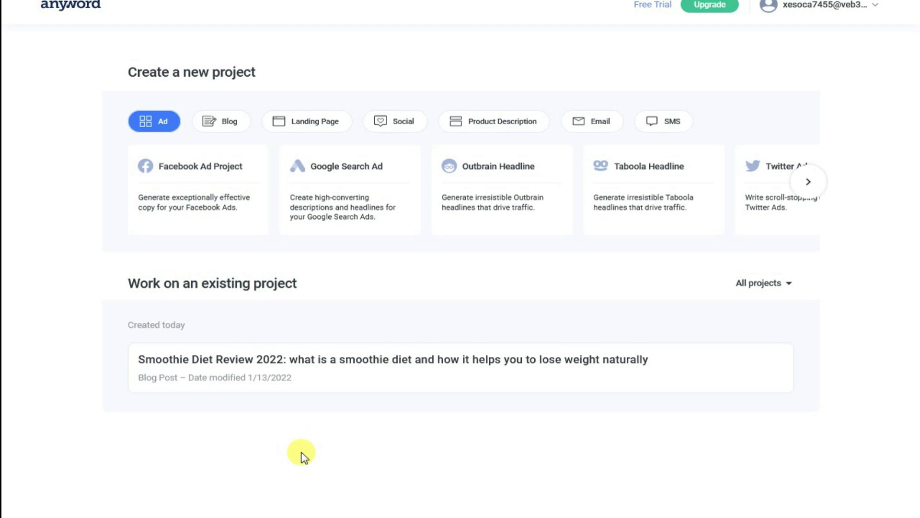
left_click(225, 121)
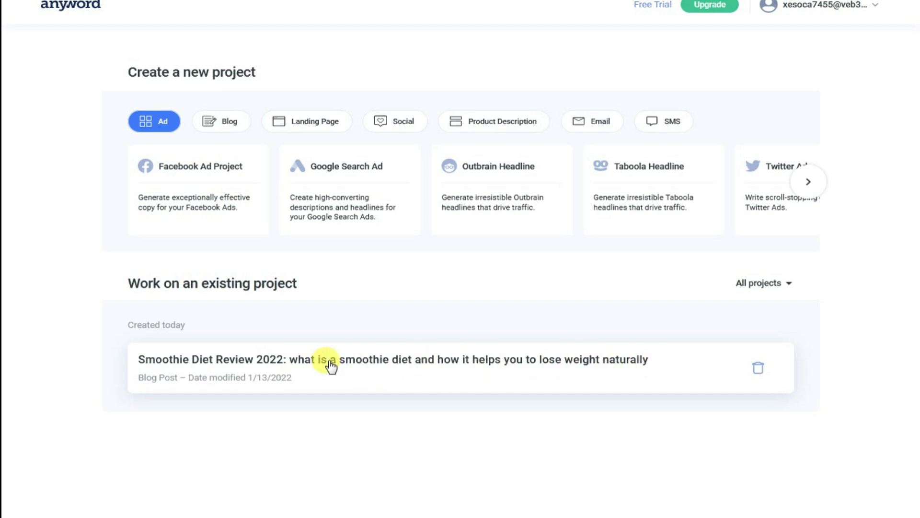
left_click_drag(132, 331, 200, 329)
left_click(207, 331)
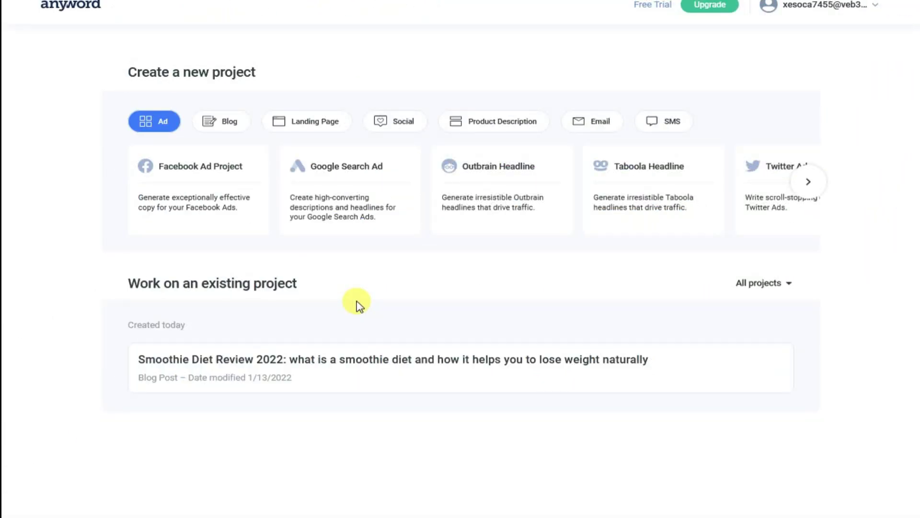
left_click(491, 125)
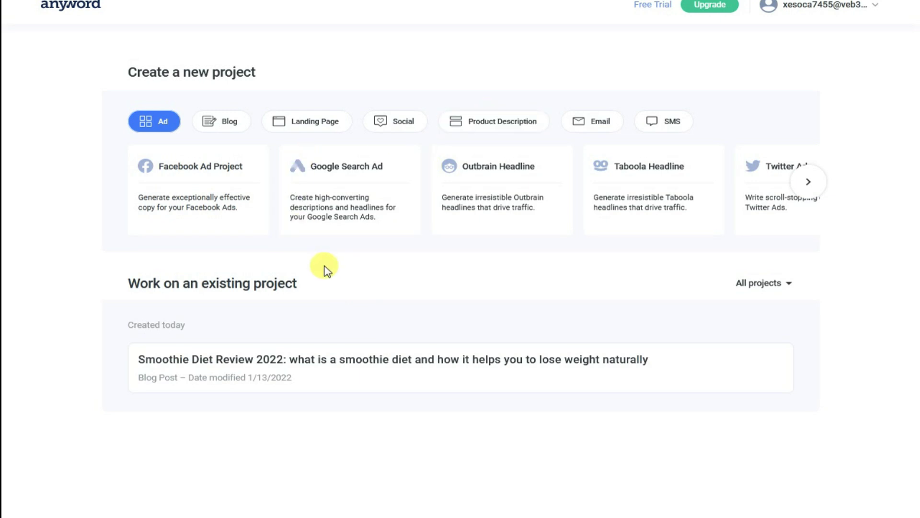
Create a new Blog Post project and look over its setup stages.
left_click(222, 123)
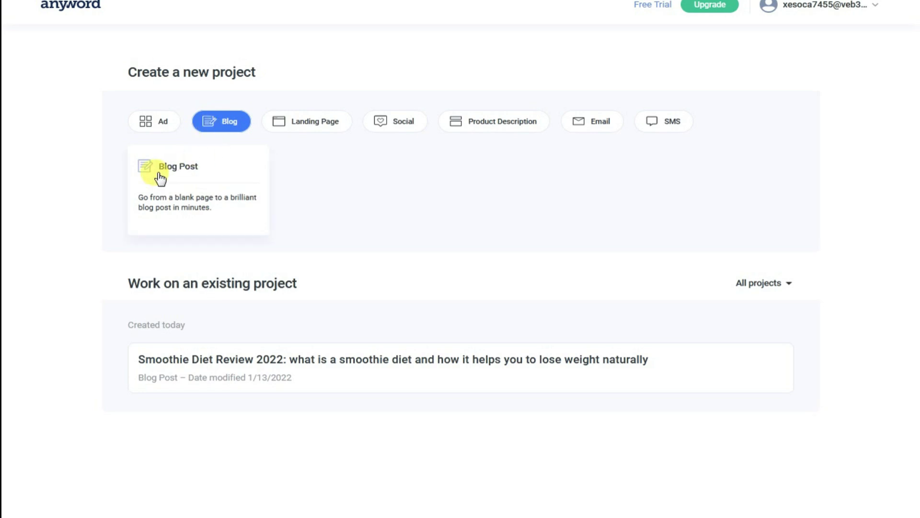
left_click(160, 178)
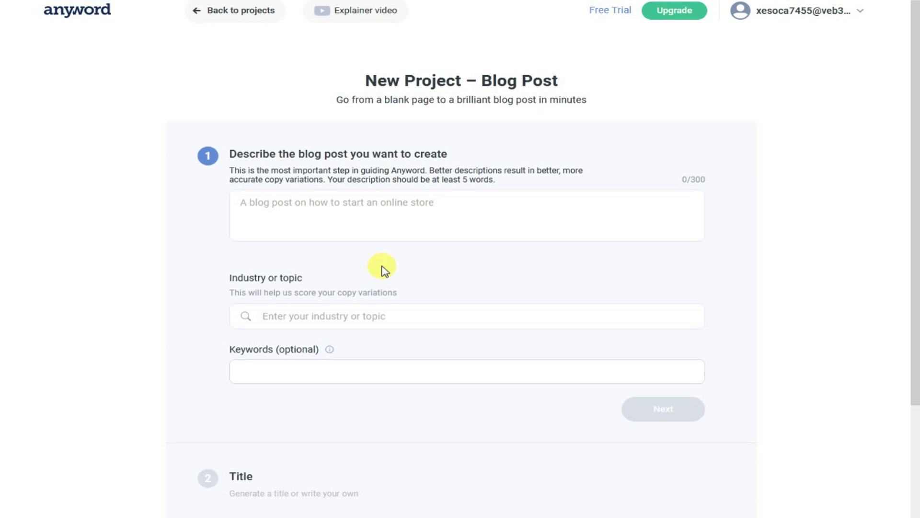
scroll(385, 271, "down", 5)
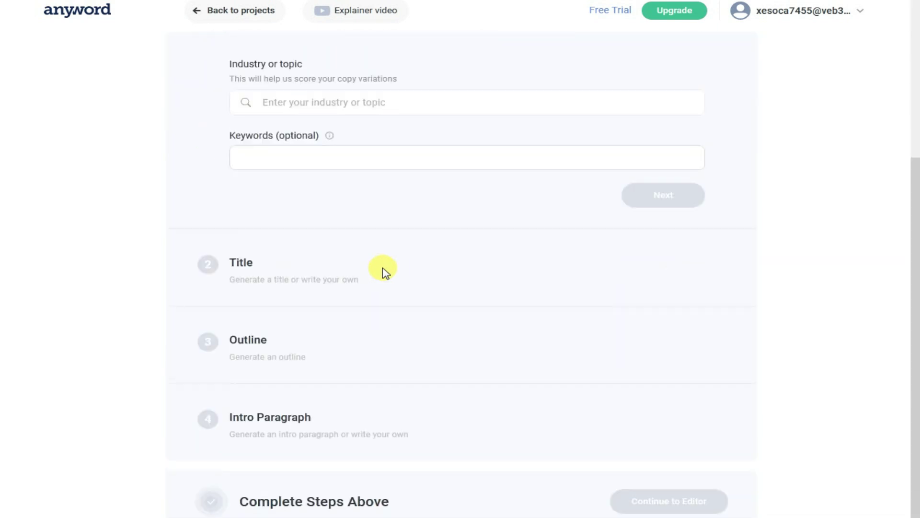
scroll(385, 272, "up", 5)
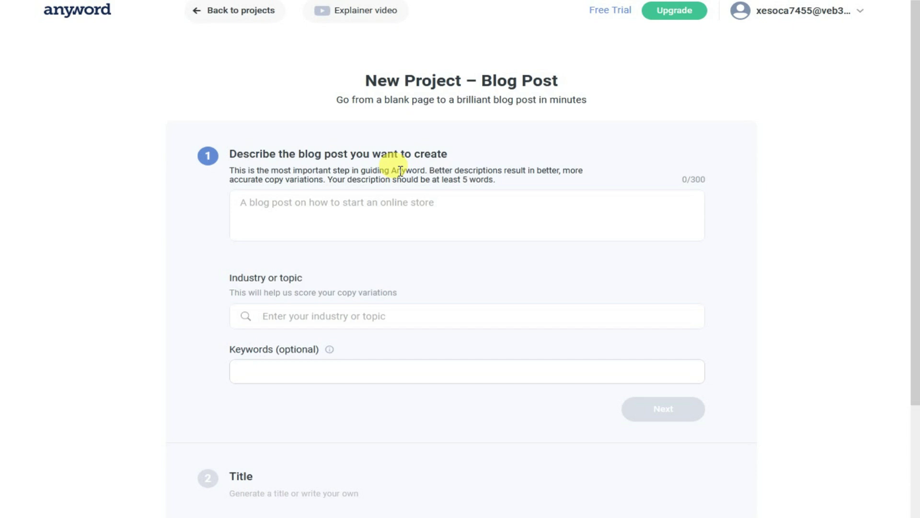
Enter the blog post description "Meticore Review 2022: What Is Meticore And How It Help's You To Lose Weight".
left_click(404, 200)
right_click(403, 201)
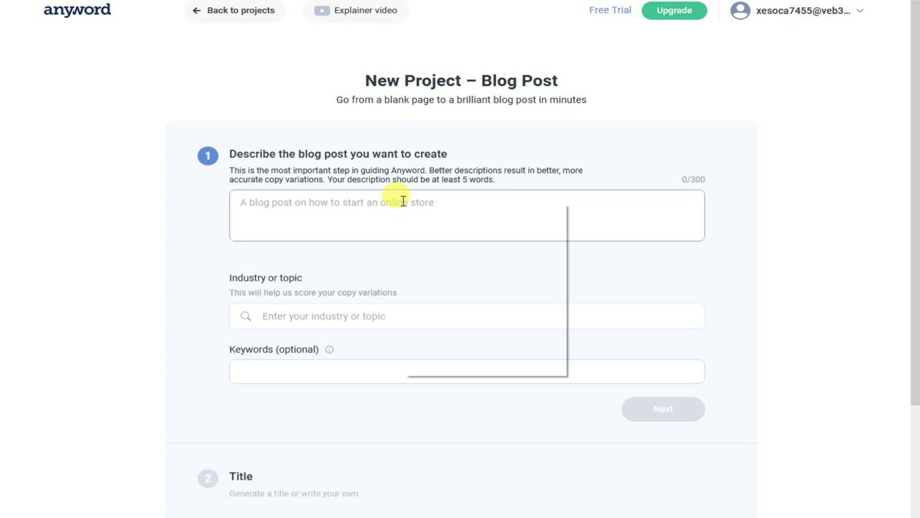
left_click(443, 272)
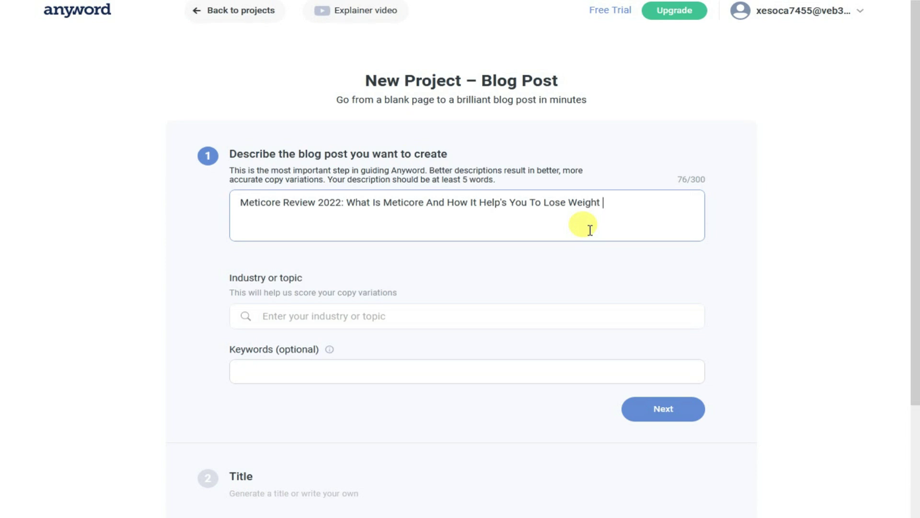
left_click_drag(701, 179, 667, 180)
left_click(668, 180)
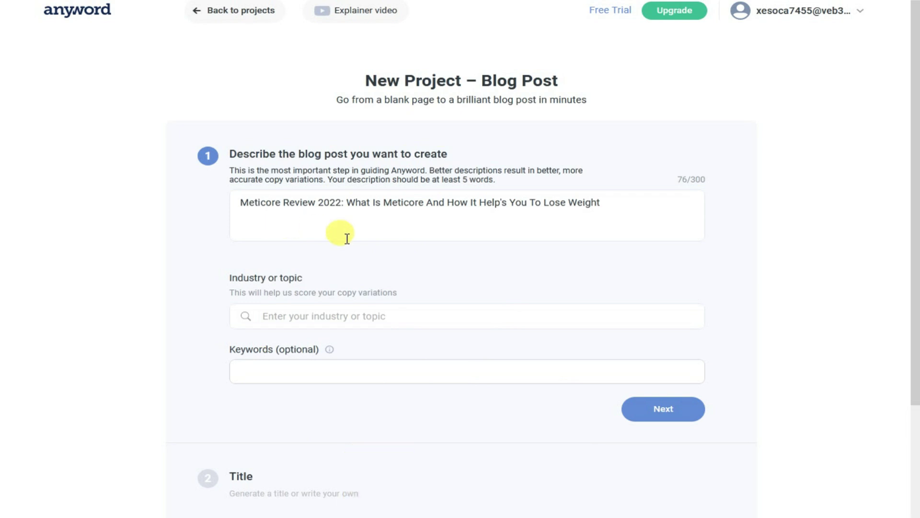
Set the blog post's industry or topic to Healthcare Industry.
scroll(222, 168, "down", 3)
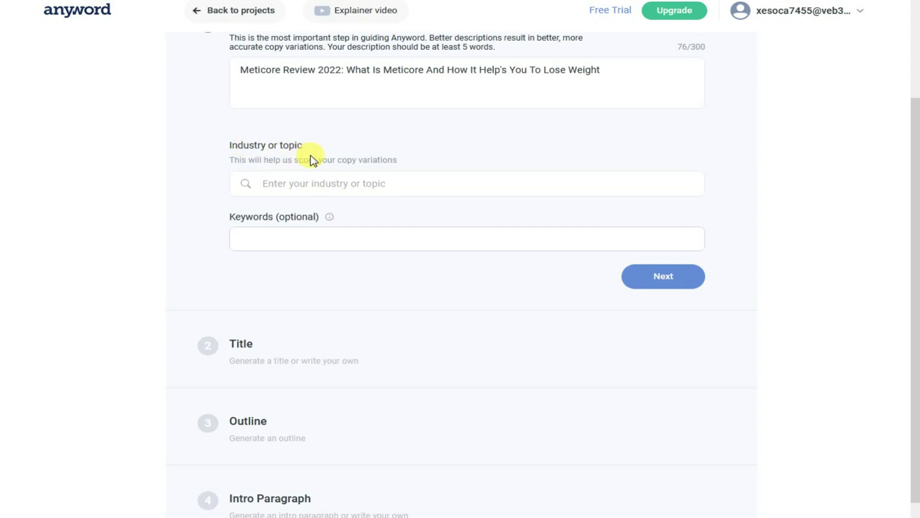
left_click(317, 181)
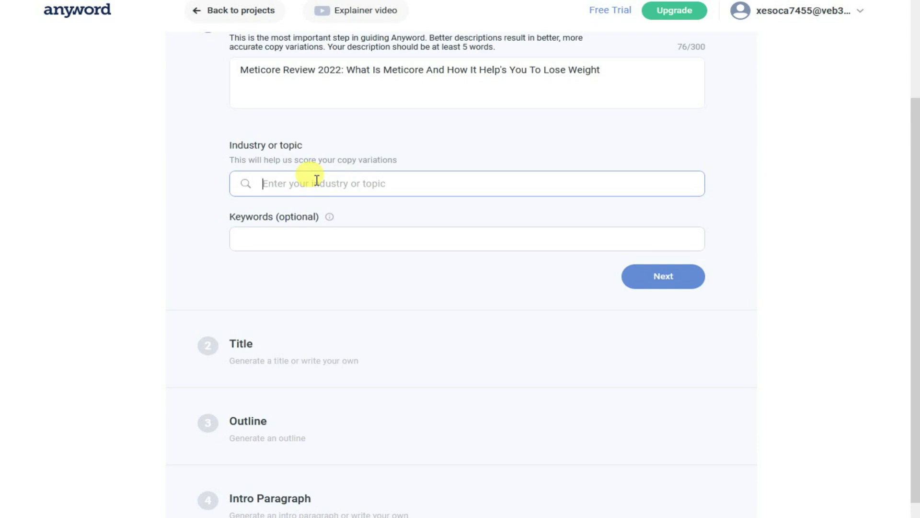
type("hea")
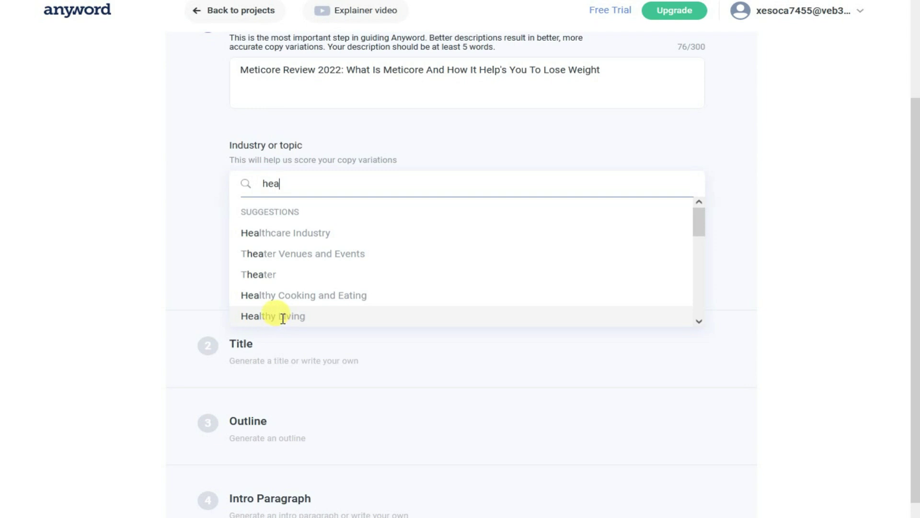
left_click(261, 231)
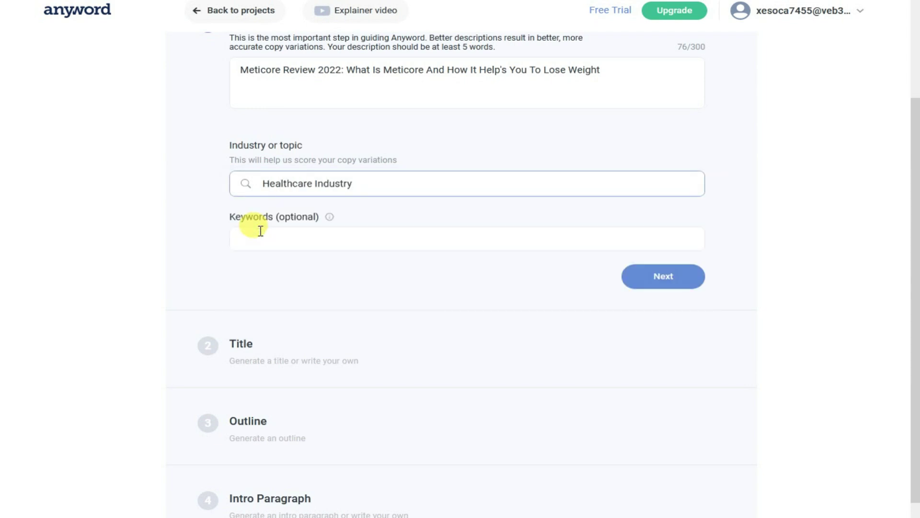
Add the keywords "health", "weight loss" and "review", and proceed to the title stage.
left_click(266, 234)
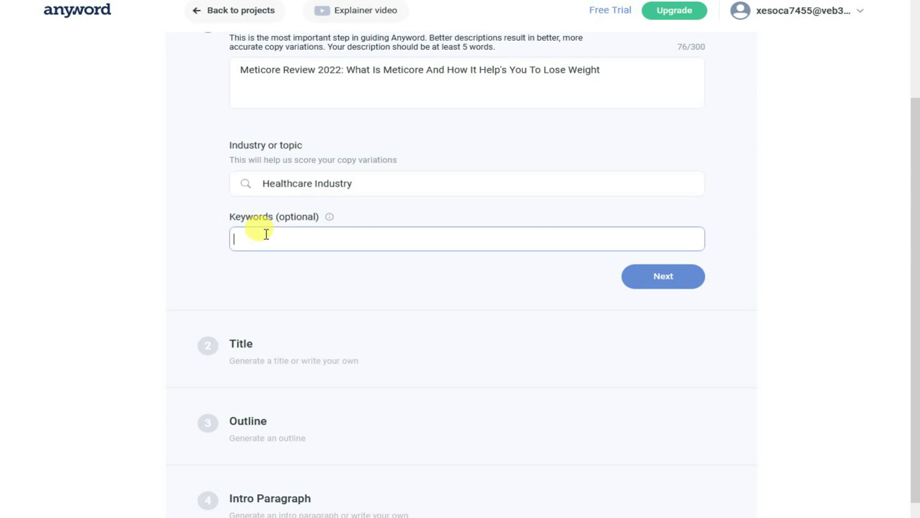
type("health")
key("Return")
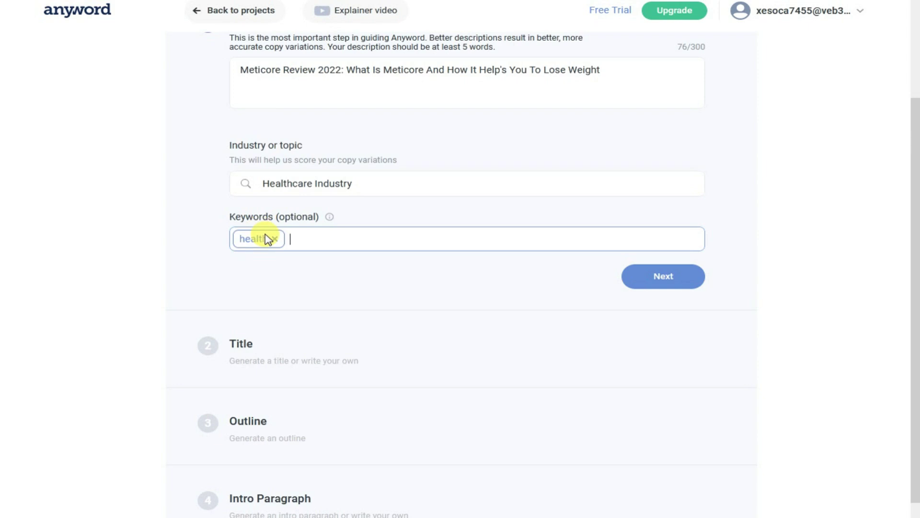
type("weight loss review")
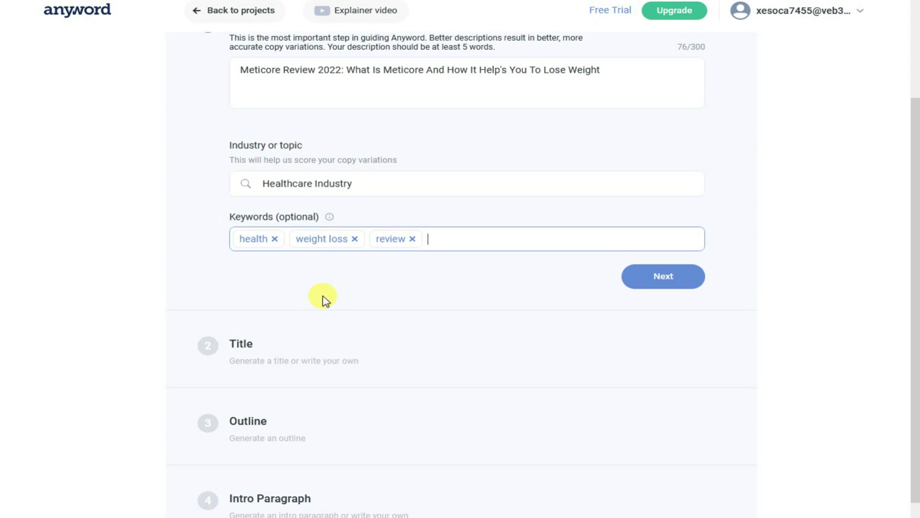
scroll(329, 300, "up", 1)
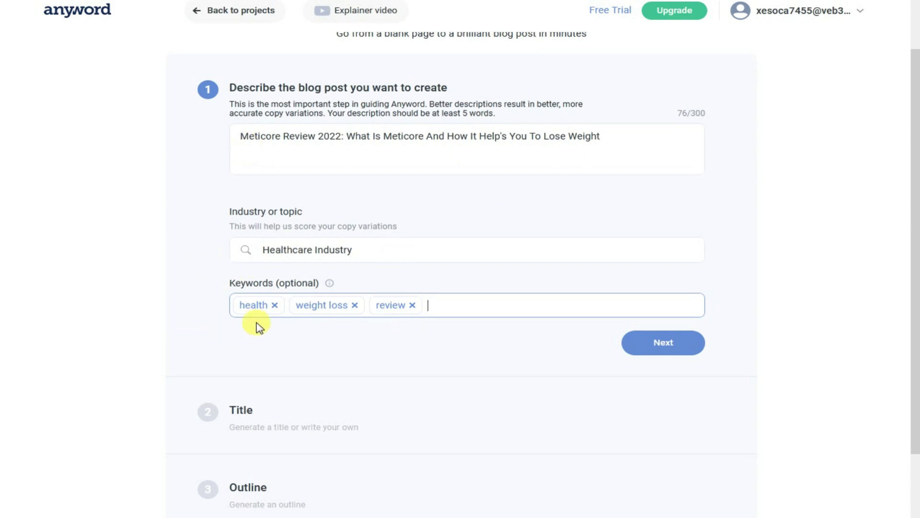
left_click(667, 348)
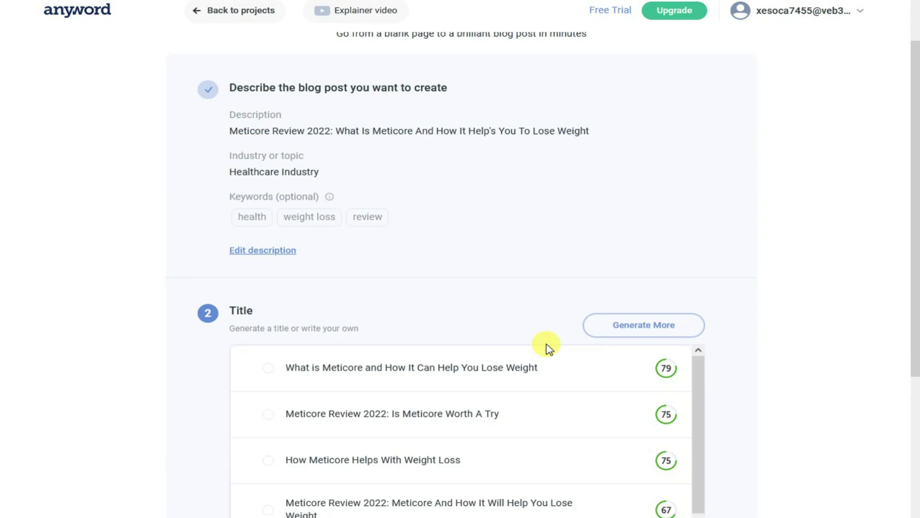
Choose the title "What is Meticore and How It Can Help You Lose Weight" and proceed to the outline stage.
scroll(452, 294, "down", 2)
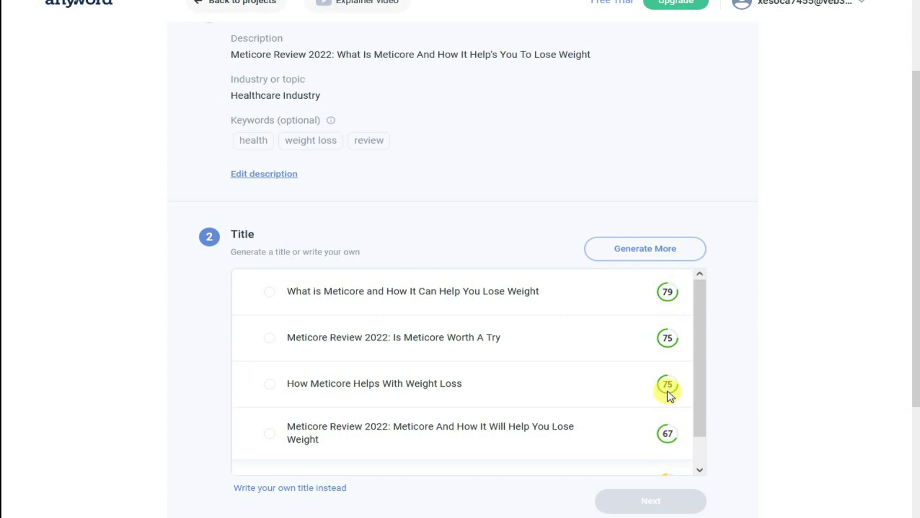
mouse_move(668, 294)
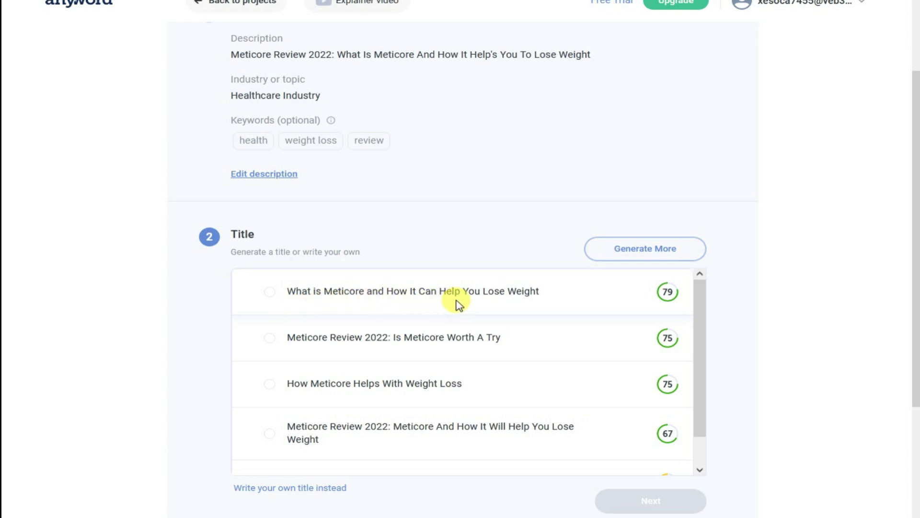
left_click(271, 292)
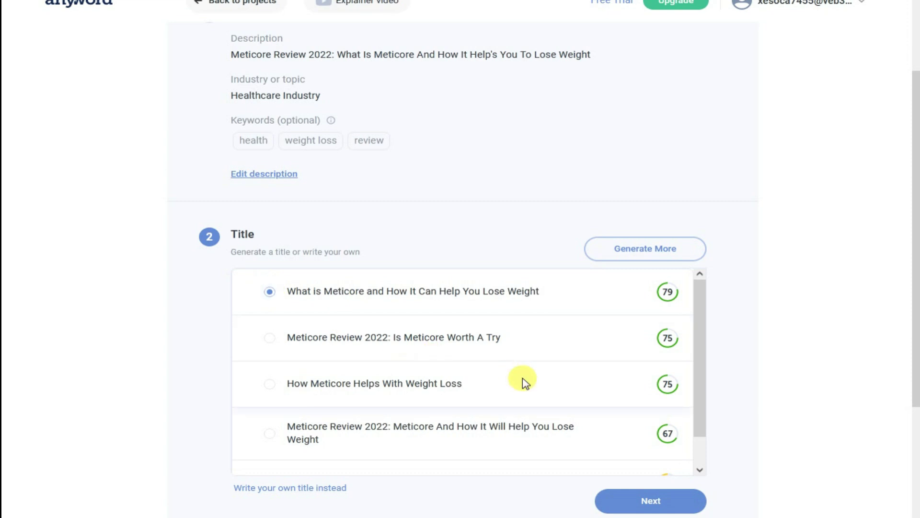
scroll(526, 382, "down", 1)
left_click(643, 509)
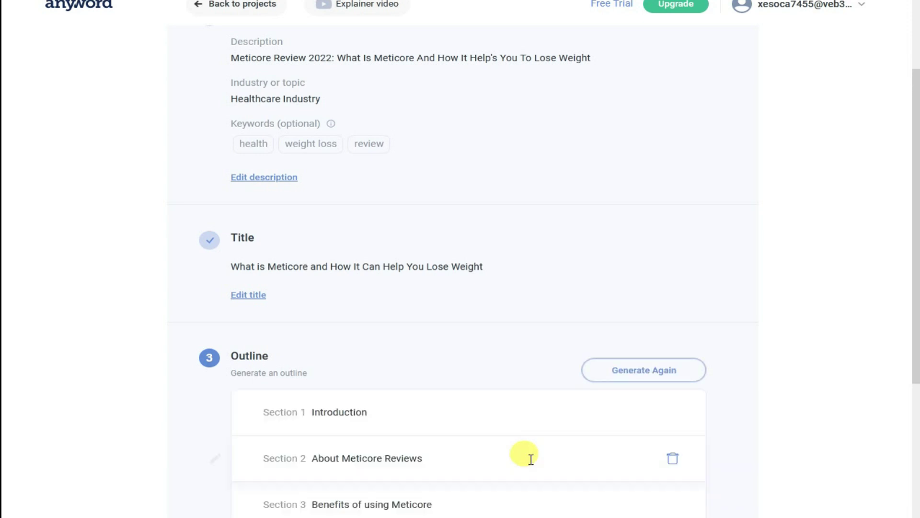
Continue from the completed blog post setup to the editor and look over the post's sections.
scroll(528, 455, "down", 3)
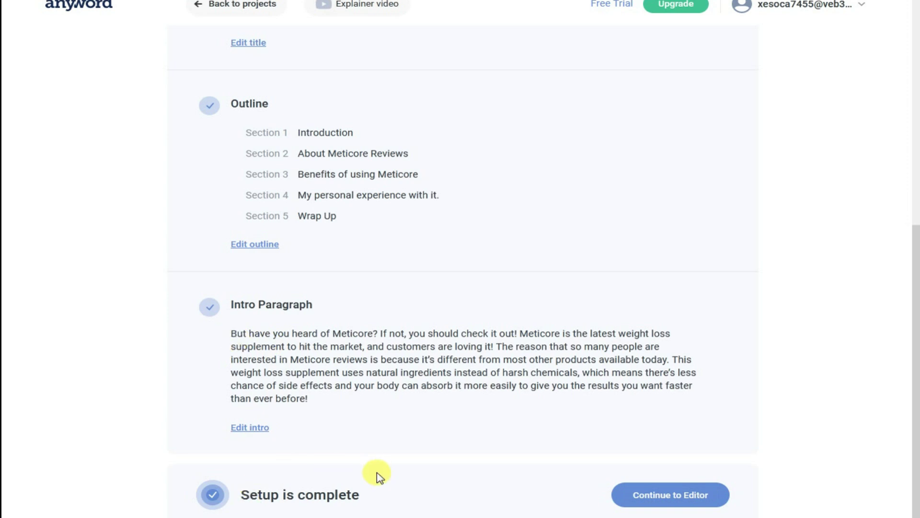
left_click(659, 503)
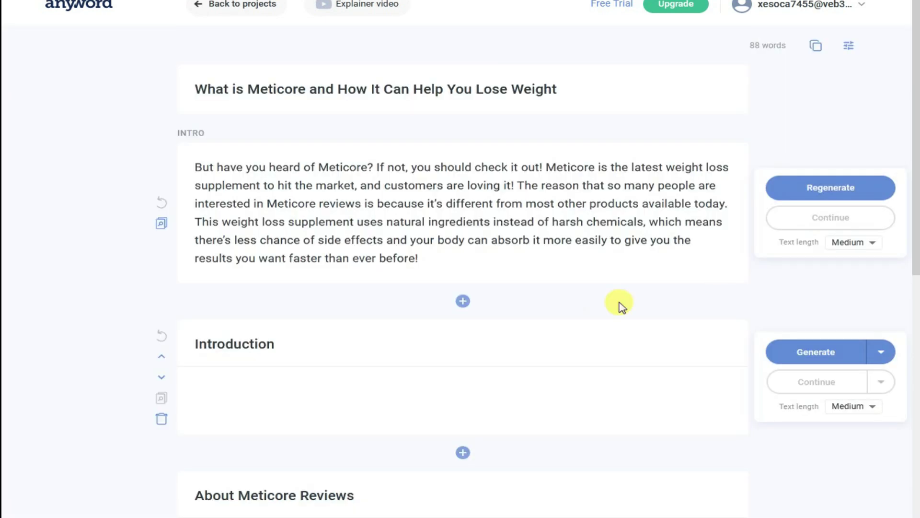
scroll(544, 304, "down", 8)
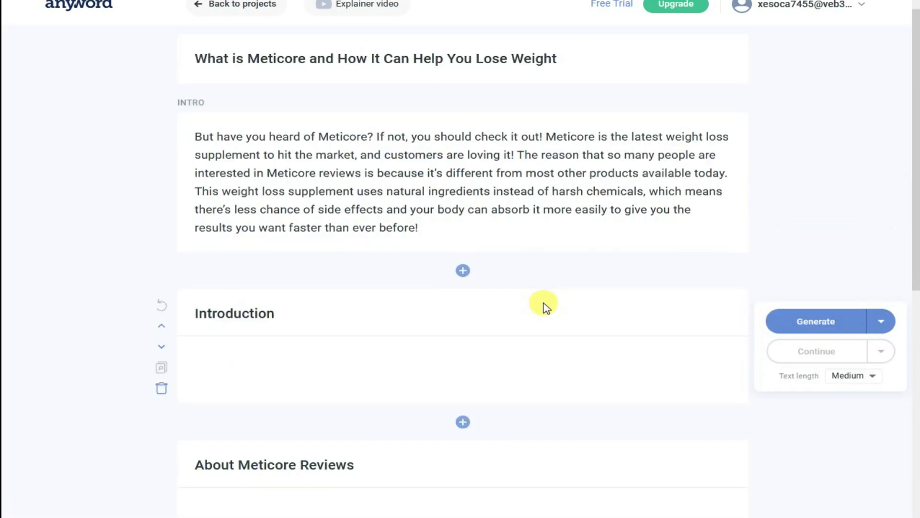
scroll(462, 301, "down", 3)
scroll(462, 301, "up", 11)
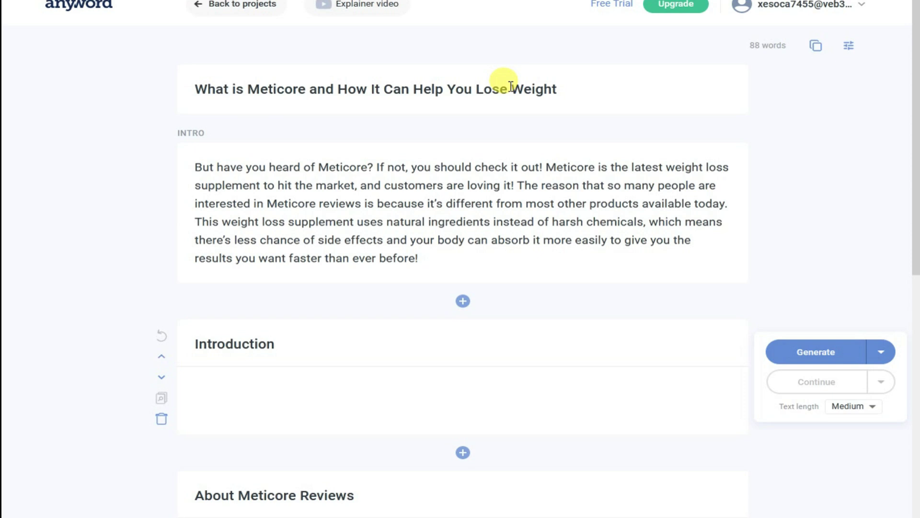
Set the Introduction section's text length to Long and generate its text.
left_click(301, 344)
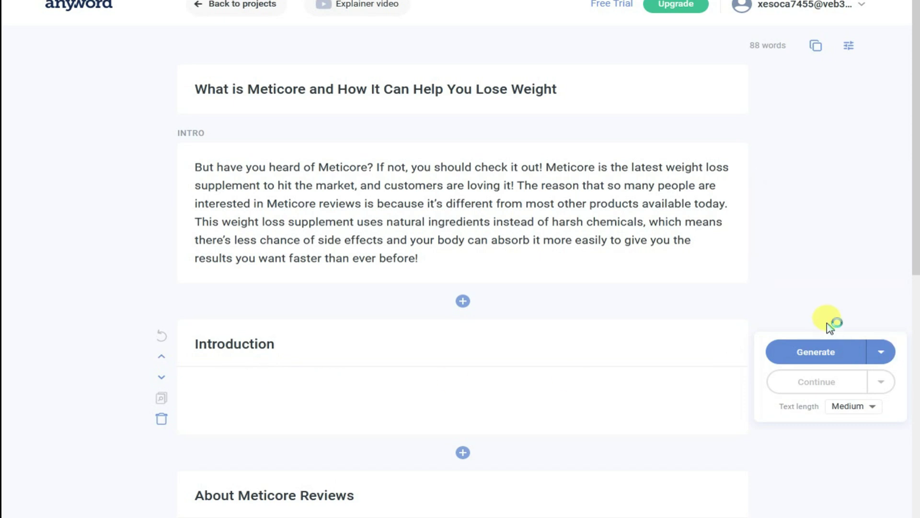
left_click(872, 416)
left_click(853, 438)
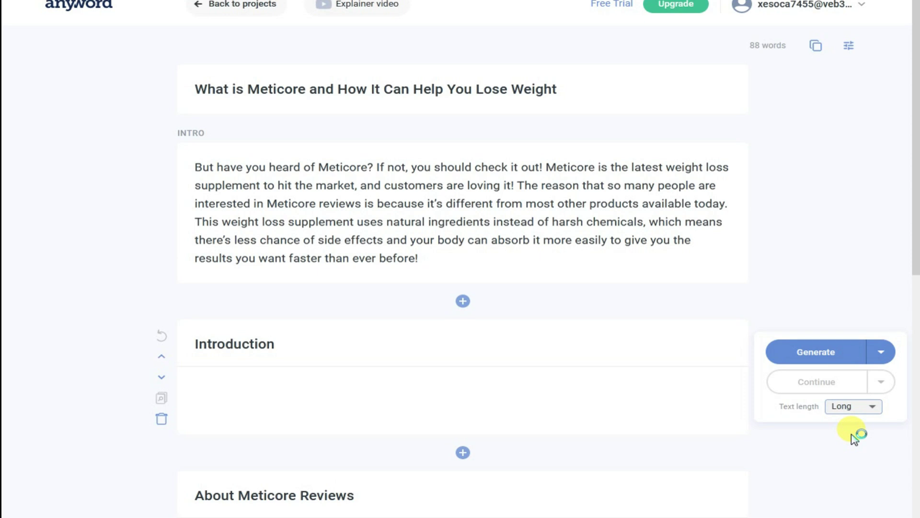
left_click(809, 354)
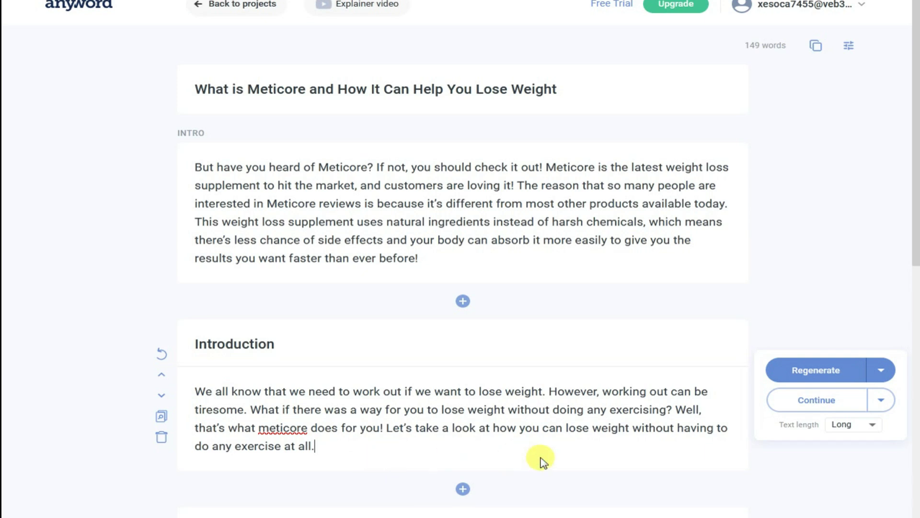
Extend the Introduction section by having the AI continue its text, and look over the addition.
left_click(821, 406)
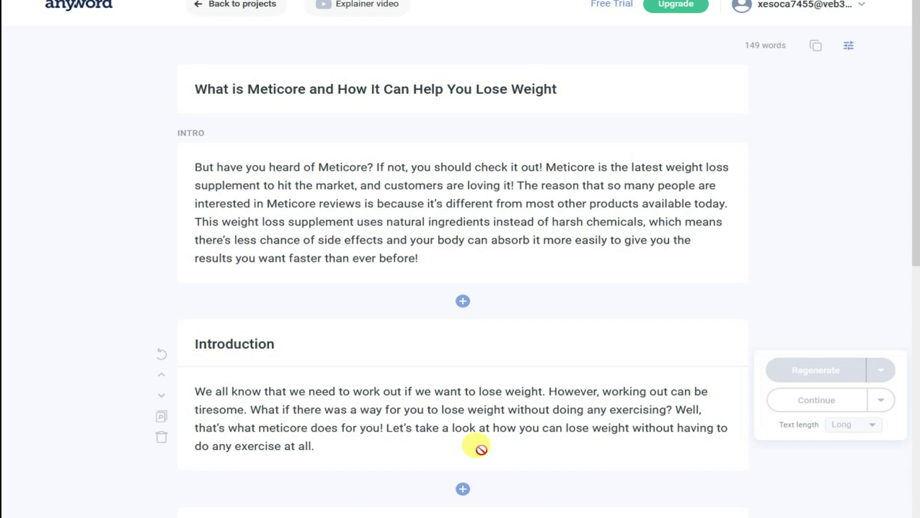
scroll(331, 244, "down", 4)
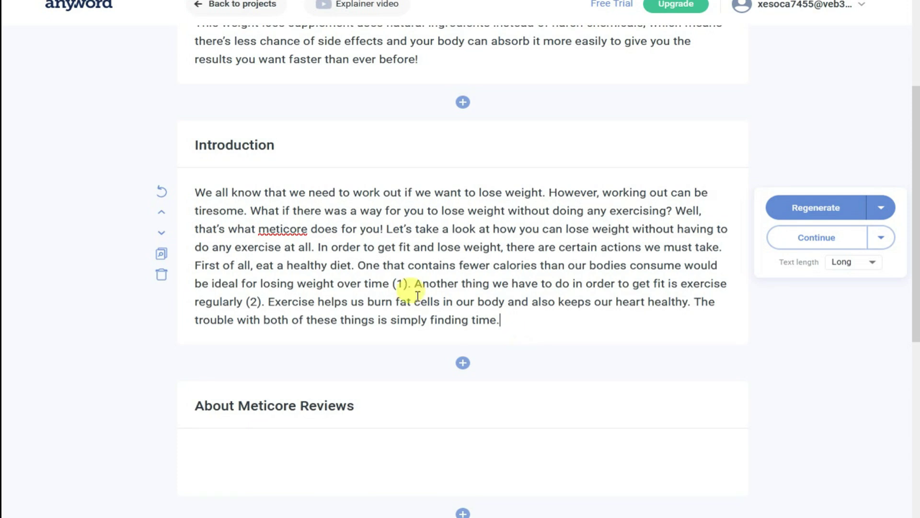
scroll(402, 288, "down", 3)
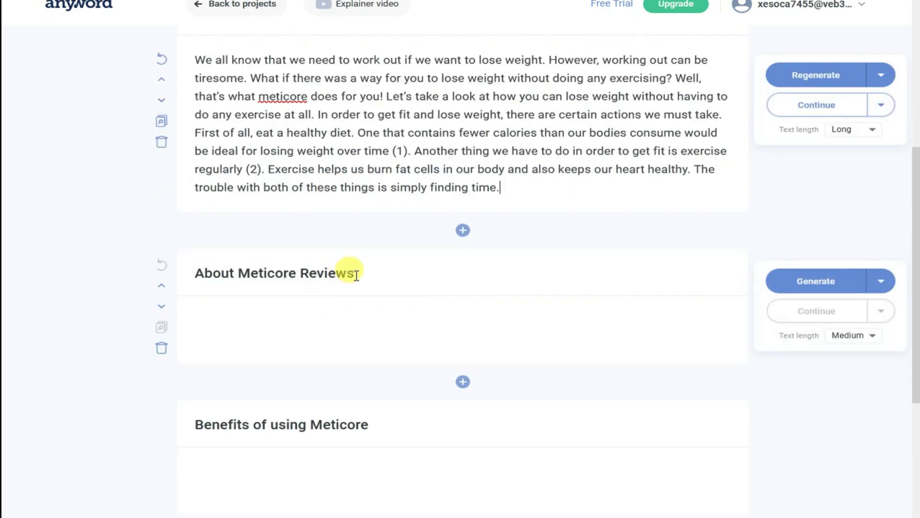